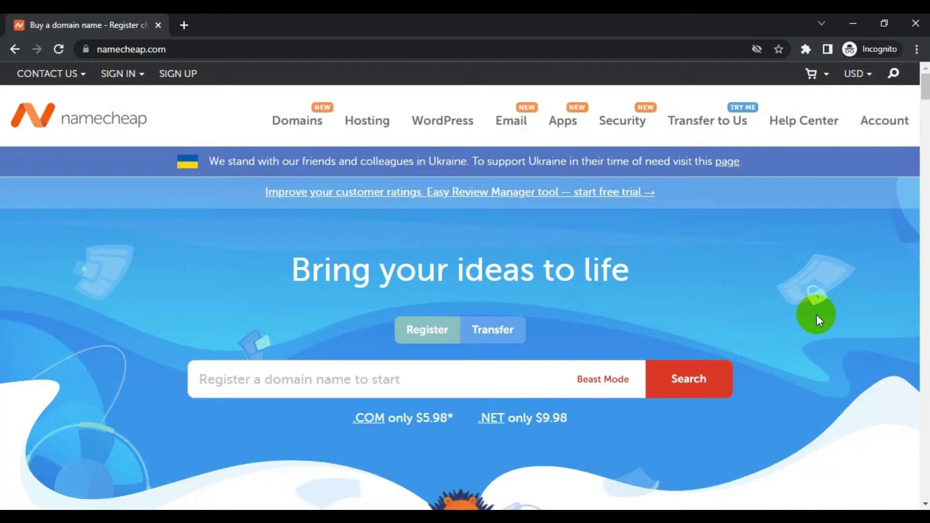
# Step: Search for everroy.com and check it's available at $8.98/yr alongside .net, .org, .ai and .gg alternatives
pyautogui.click(748, 369)
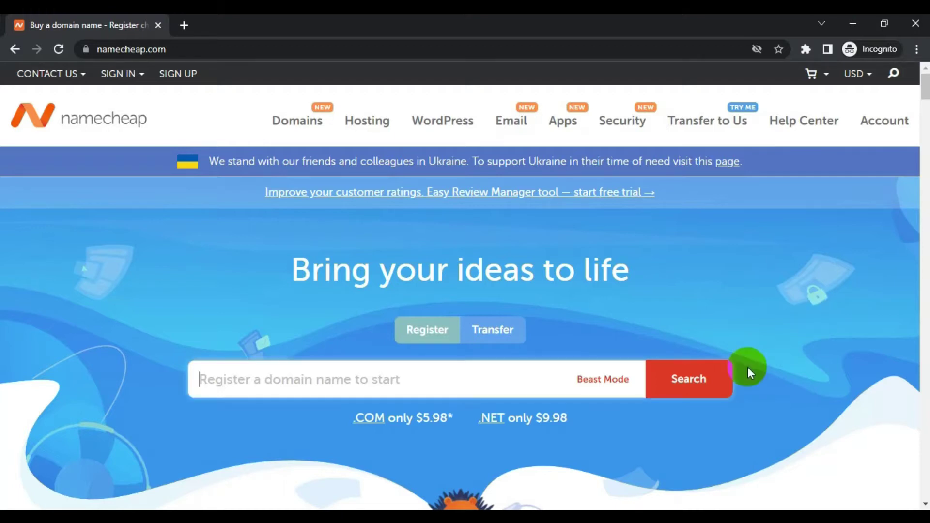
pyautogui.write('everroy')
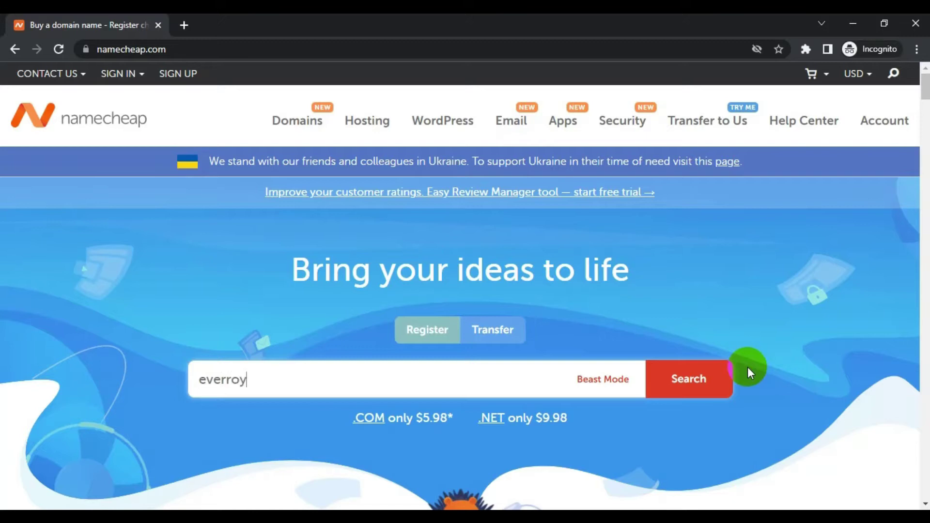
pyautogui.write('.com')
pyautogui.press('Return')
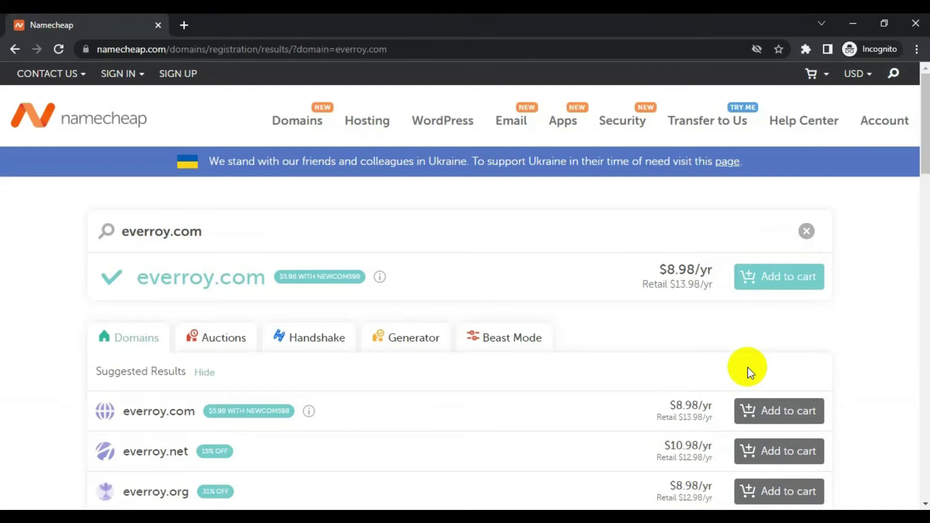
pyautogui.scroll(-1, 562, 431)
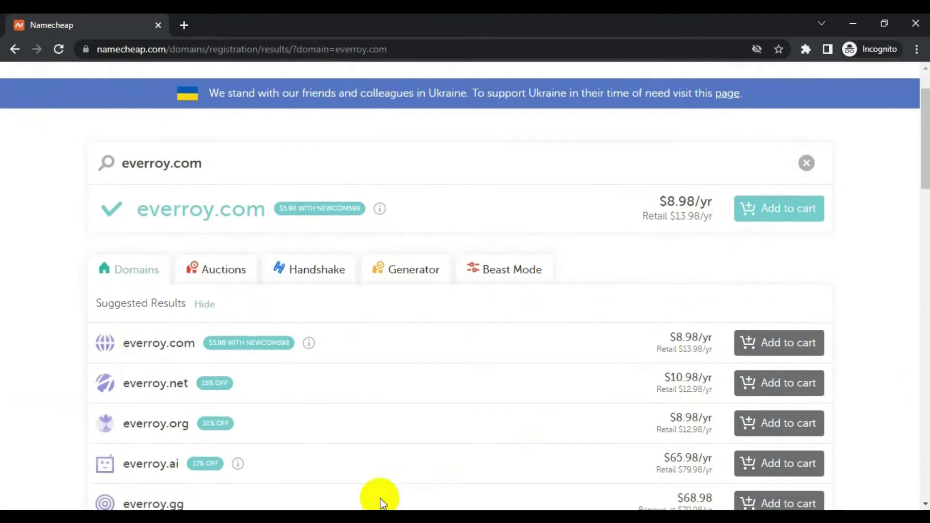
pyautogui.scroll(-1, 183, 420)
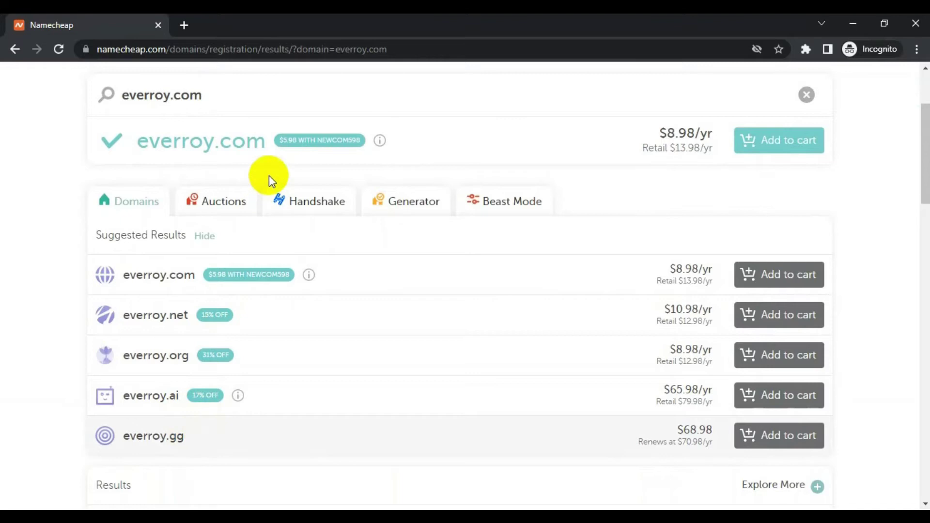
pyautogui.scroll(2, 241, 184)
pyautogui.click(251, 237)
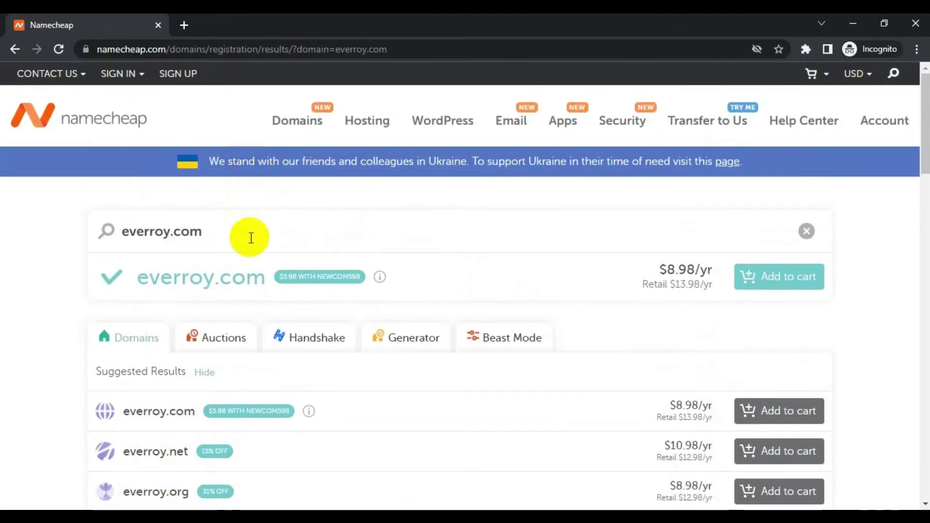
# Step: Add everroy.com ($9.16) to the cart and try promo code NEWCOM598 at checkout
pyautogui.click(765, 280)
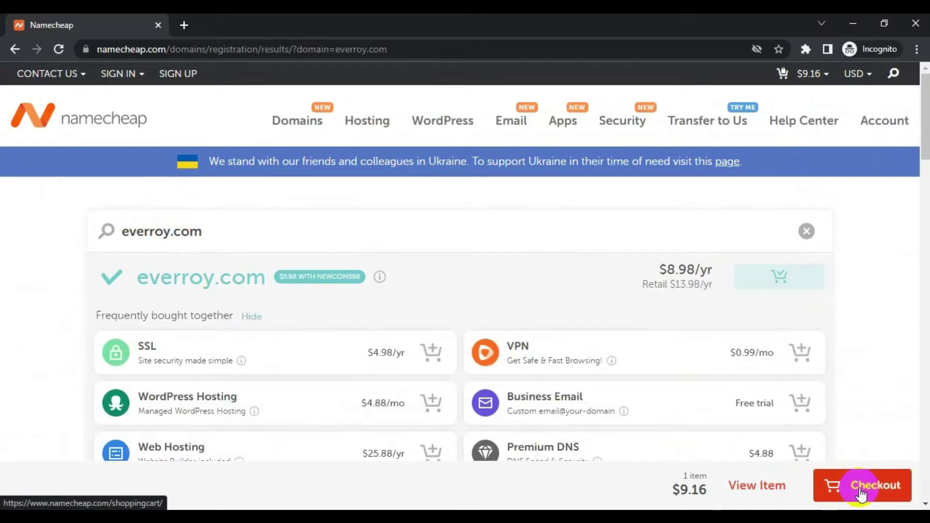
pyautogui.click(860, 492)
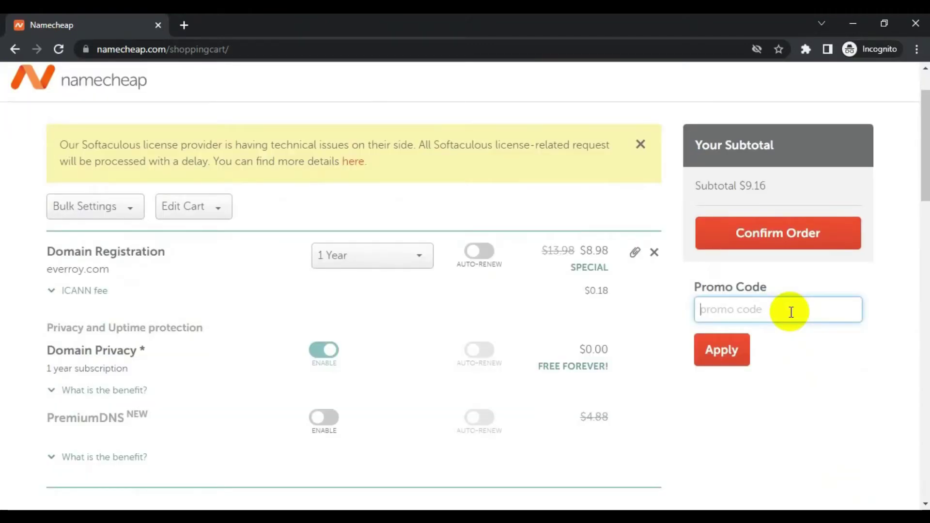
pyautogui.write('NEWCOM598')
pyautogui.click(701, 363)
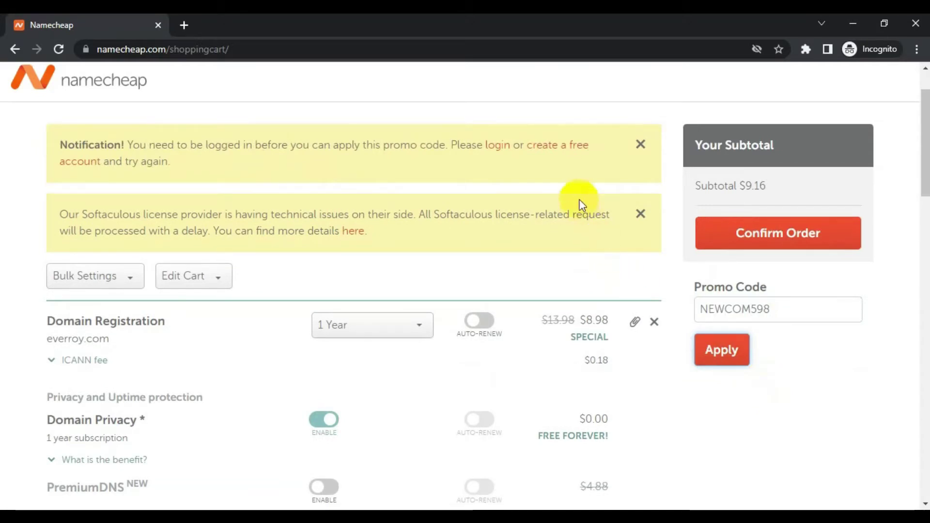
# Step: Open the free account sign-up form and paste in the username and password, confirming it
pyautogui.click(578, 150)
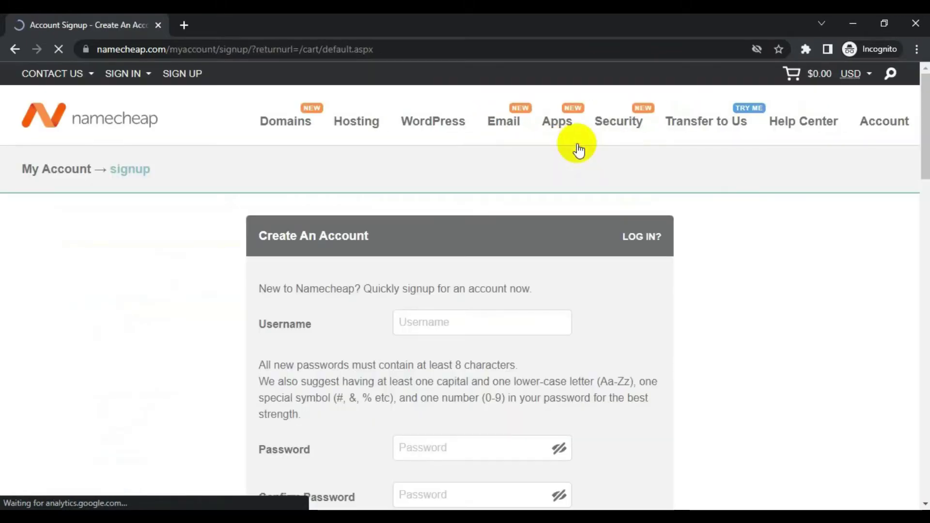
pyautogui.scroll(-3, 702, 268)
pyautogui.click(552, 197)
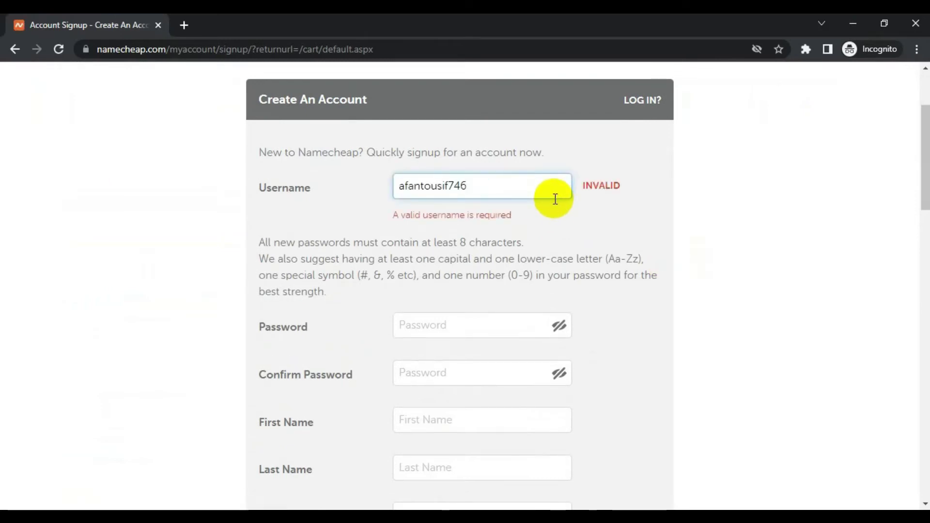
pyautogui.press('Tab')
pyautogui.hotkey('ctrl', 'v')
pyautogui.press('Tab')
pyautogui.hotkey('ctrl', 'v')
pyautogui.scroll(-2, 774, 276)
# Step: Enter the first name, last name and e-mail, opt out of the newsletter, and create the account
pyautogui.press('Tab')
pyautogui.scroll(1, 744, 296)
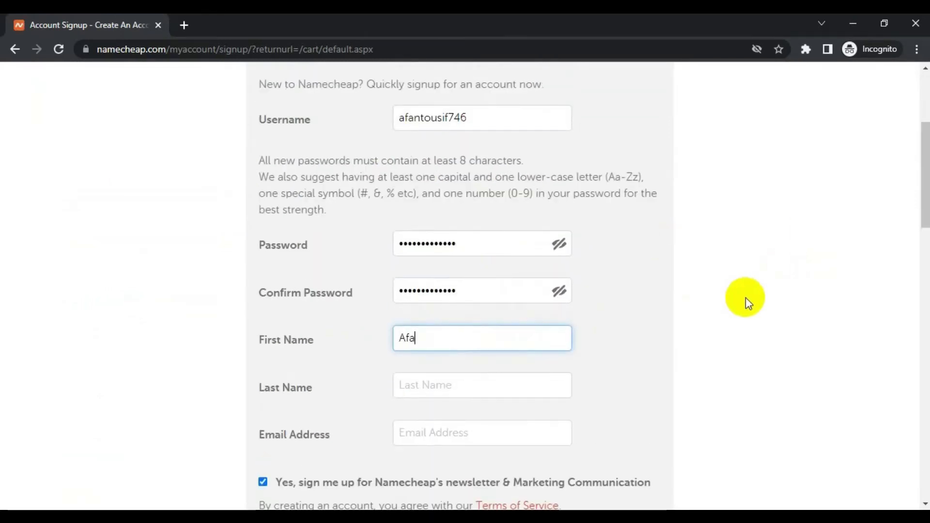
pyautogui.press('Tab')
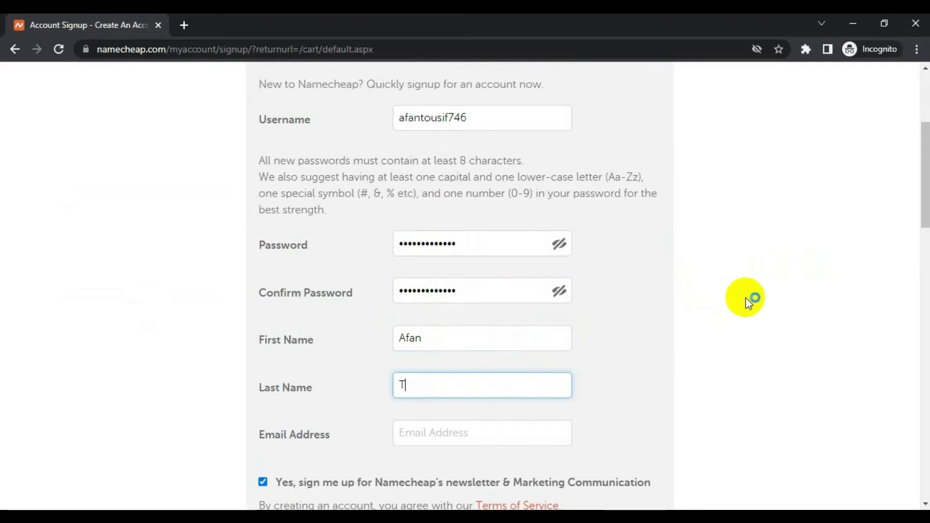
pyautogui.press('Tab')
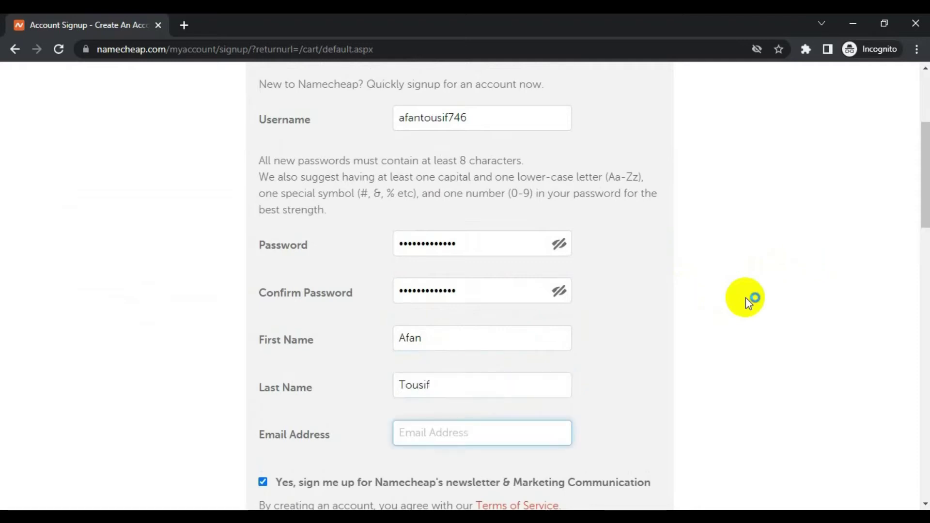
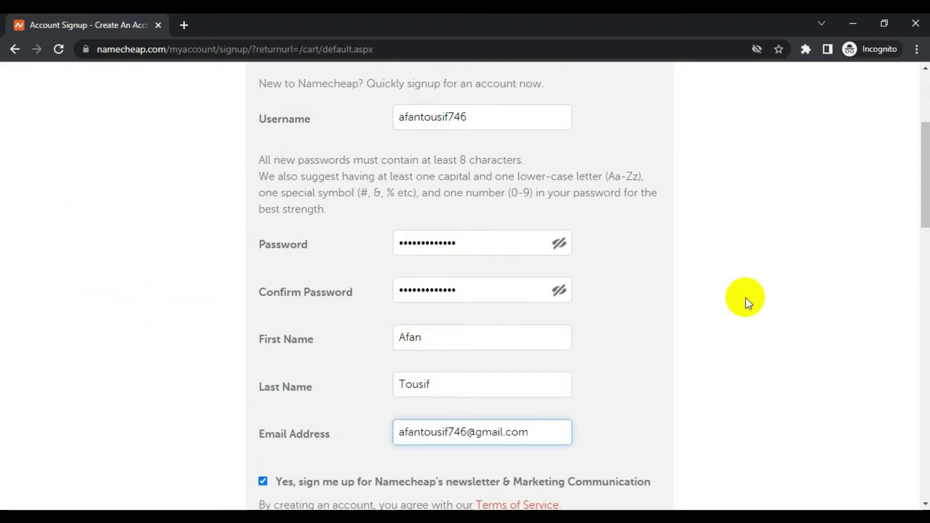
pyautogui.scroll(-4, 746, 297)
pyautogui.click(271, 277)
pyautogui.click(430, 351)
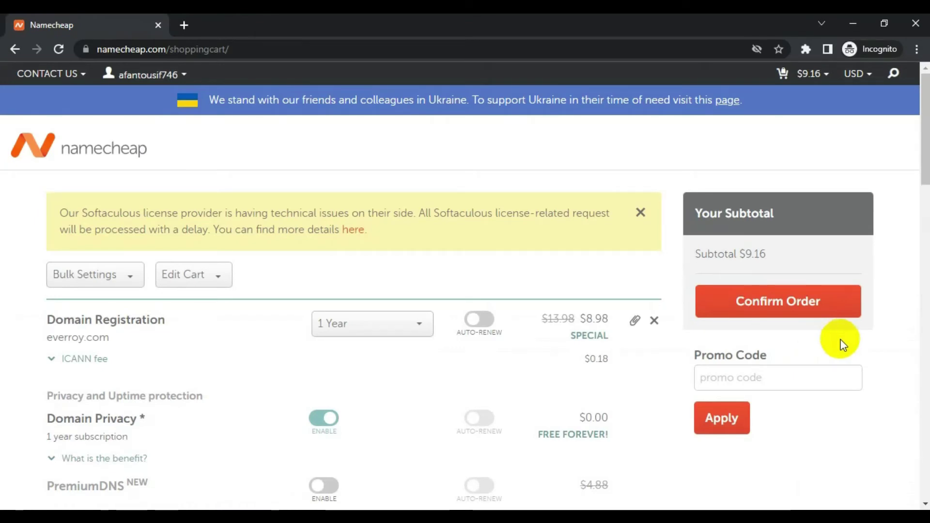
# Step: Apply promo code NEWCOM598 to drop the subtotal to $6.16 and confirm the order
pyautogui.click(798, 382)
pyautogui.write('NEW')
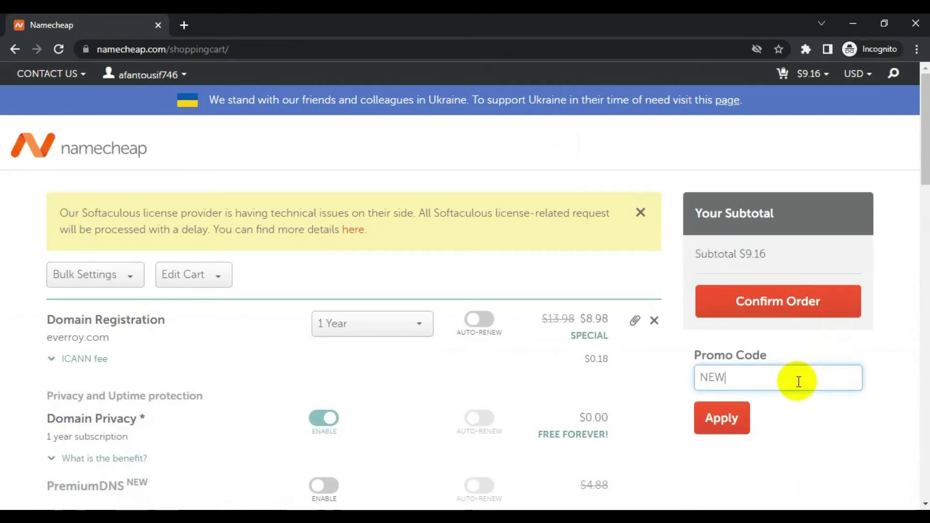
pyautogui.write('COM598')
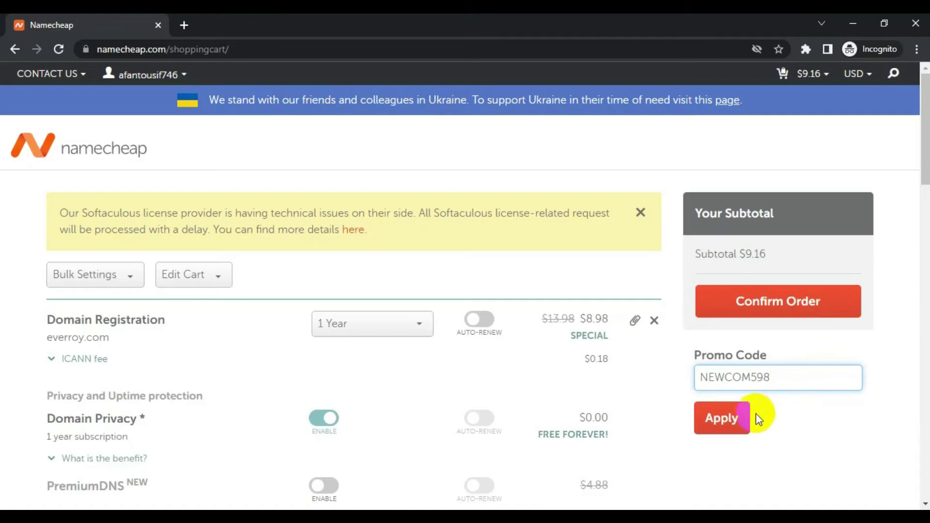
pyautogui.click(747, 417)
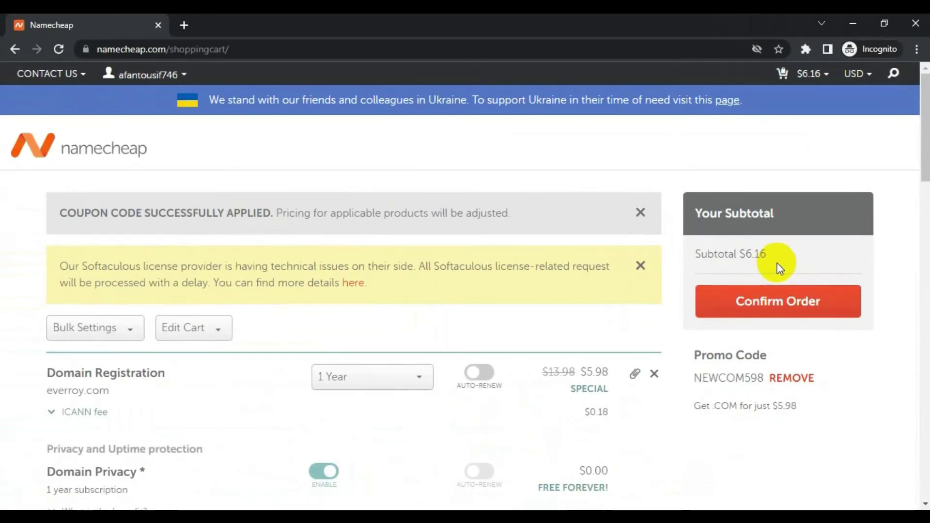
pyautogui.scroll(-3, 775, 436)
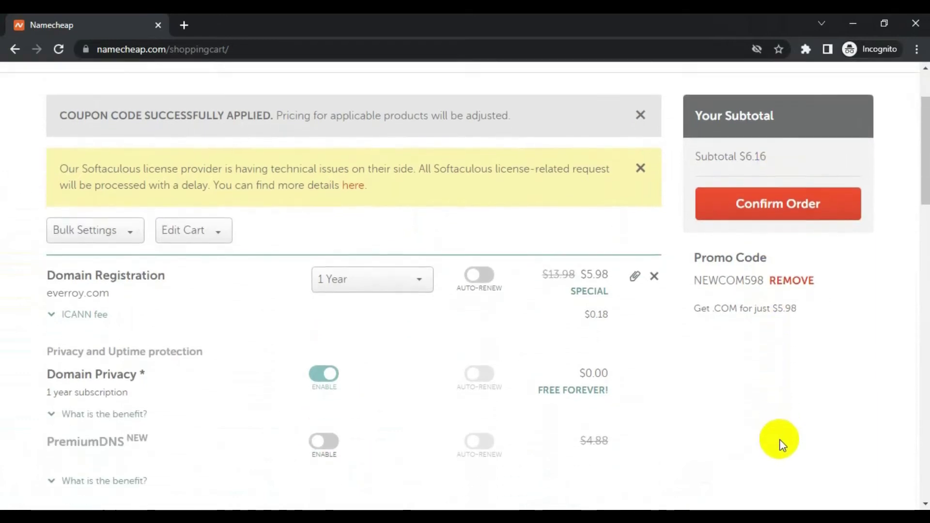
pyautogui.scroll(2, 780, 445)
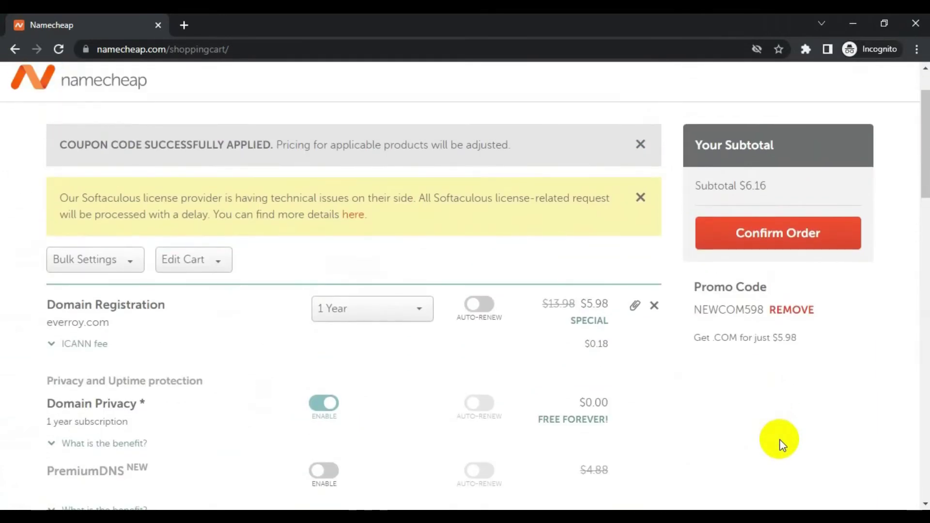
pyautogui.click(801, 233)
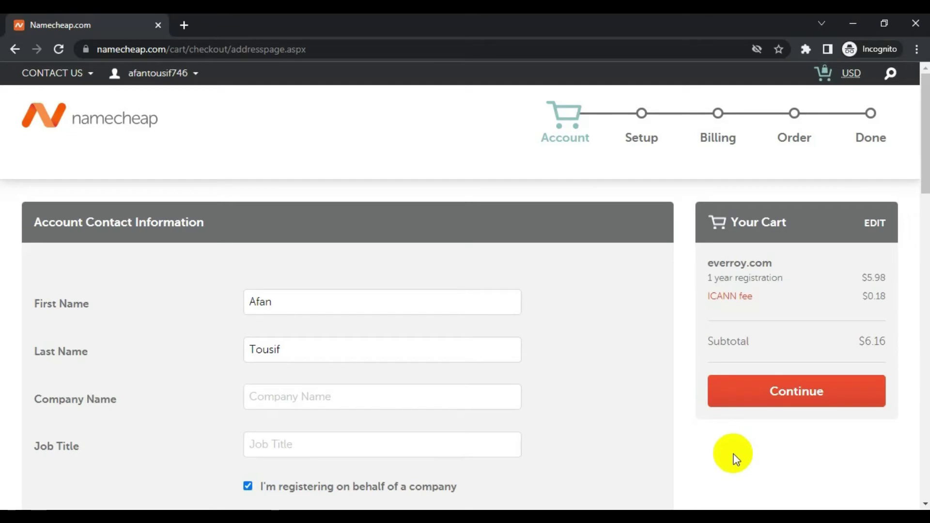
# Step: Open the Dashboard in a new tab and go to the account balance top-up page
pyautogui.click(177, 74)
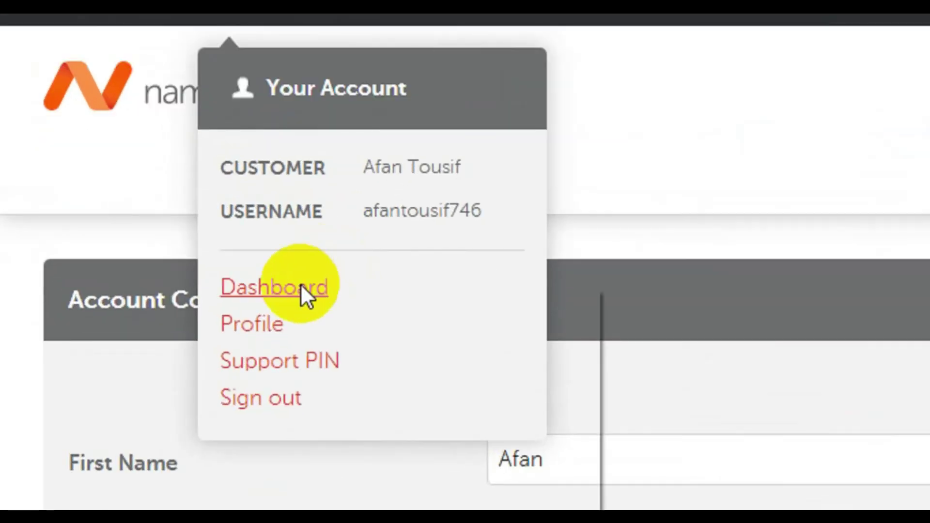
pyautogui.rightClick(151, 215)
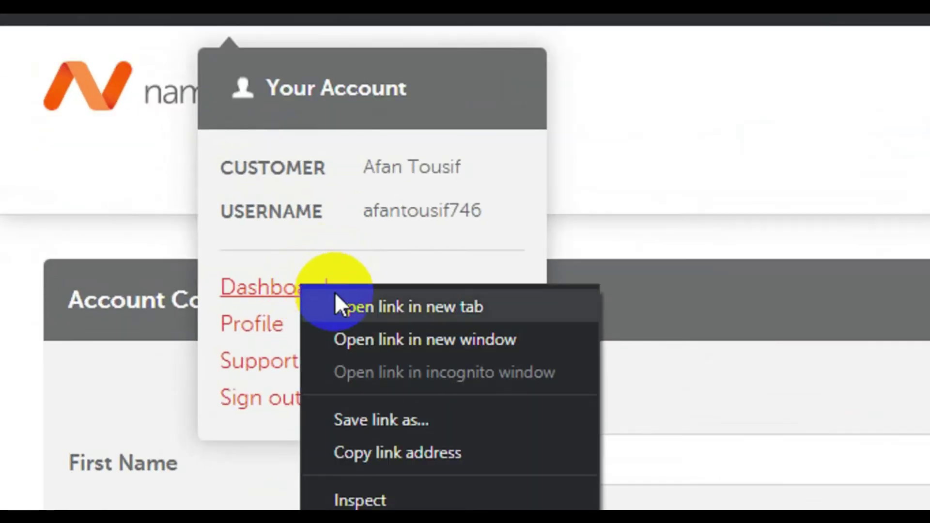
pyautogui.click(337, 300)
pyautogui.click(246, 22)
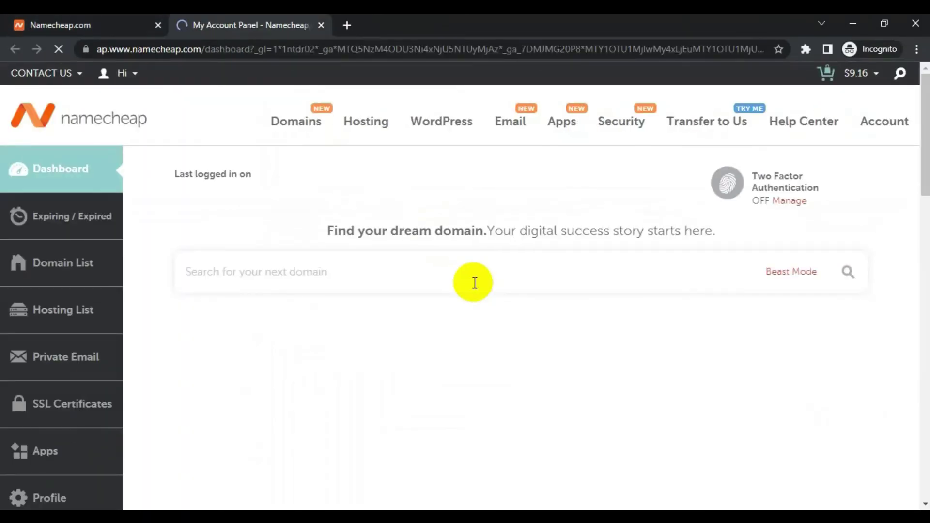
pyautogui.scroll(-1, 481, 359)
pyautogui.click(627, 345)
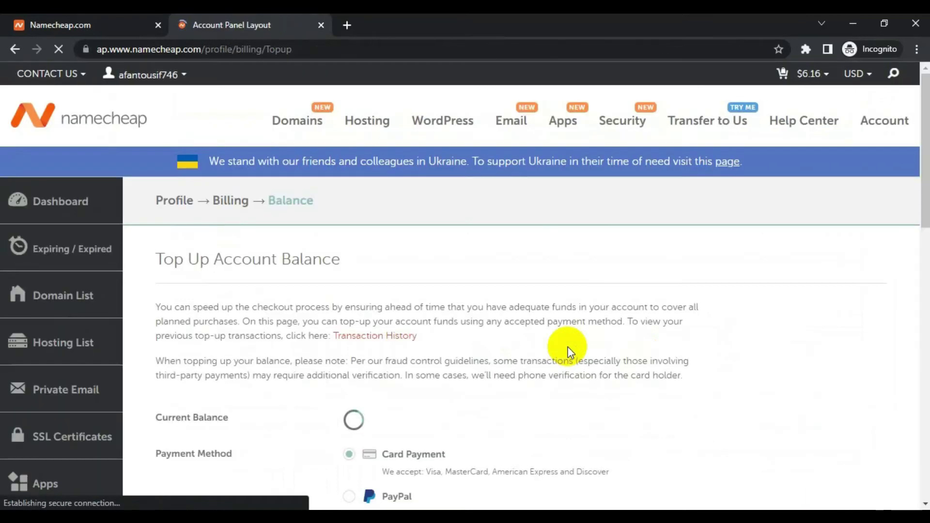
# Step: Top up the account balance by the $6.16 subtotal and charge it to the card
pyautogui.click(100, 21)
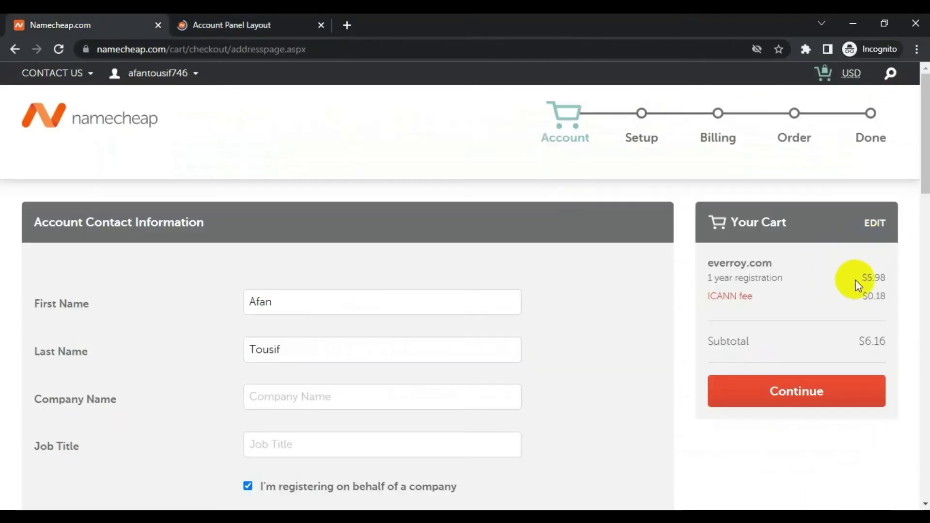
pyautogui.doubleClick(888, 342)
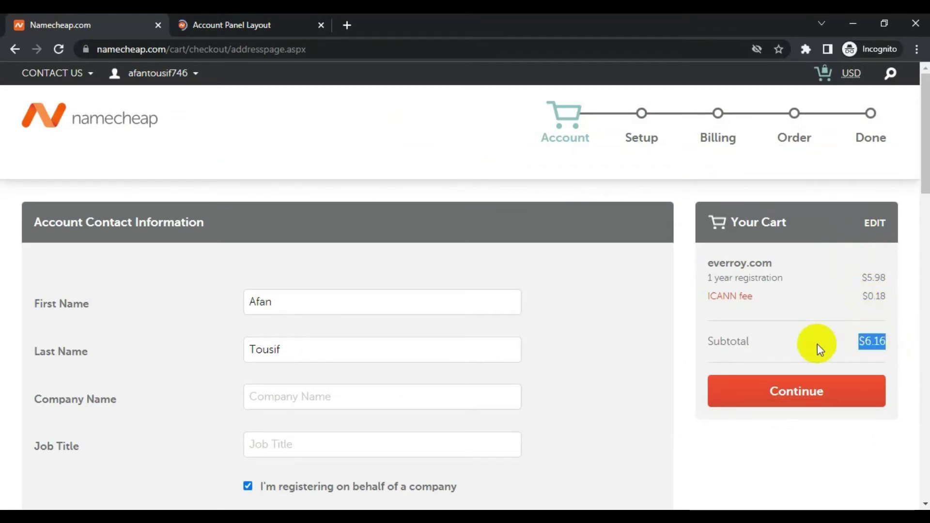
pyautogui.click(232, 22)
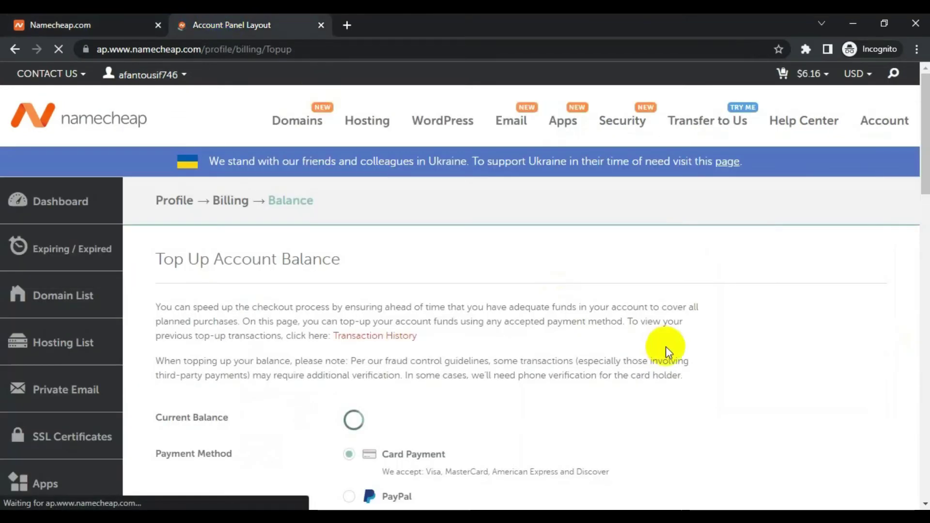
pyautogui.scroll(-5, 379, 378)
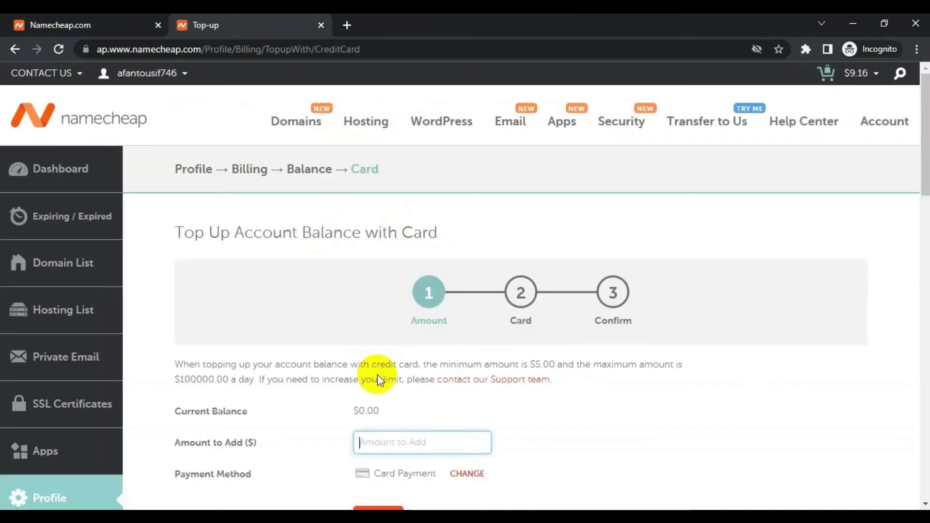
pyautogui.scroll(-2, 529, 398)
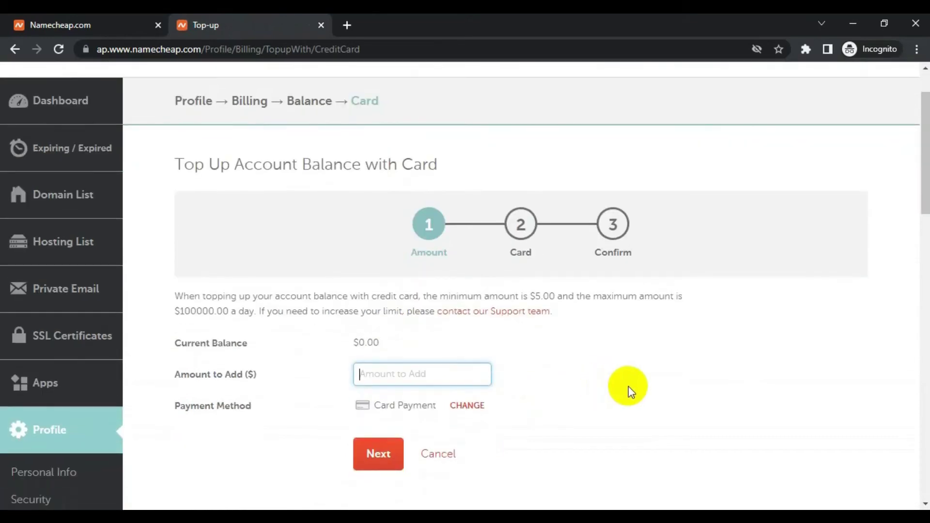
pyautogui.write('6.16')
pyautogui.click(378, 453)
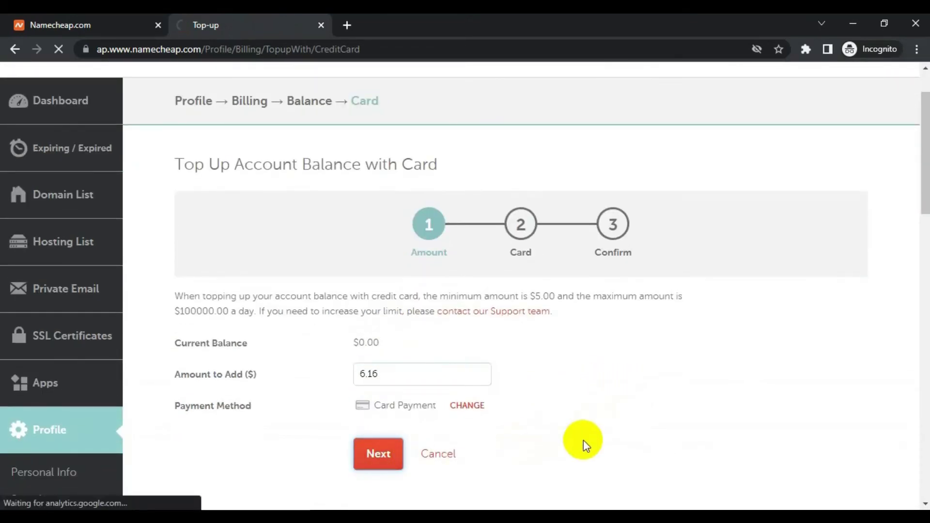
pyautogui.scroll(-5, 583, 440)
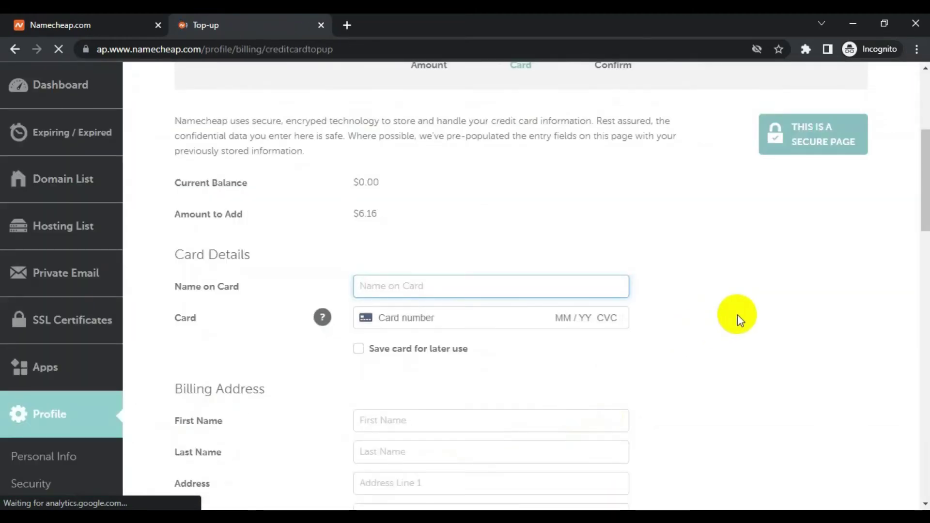
pyautogui.scroll(-4, 714, 297)
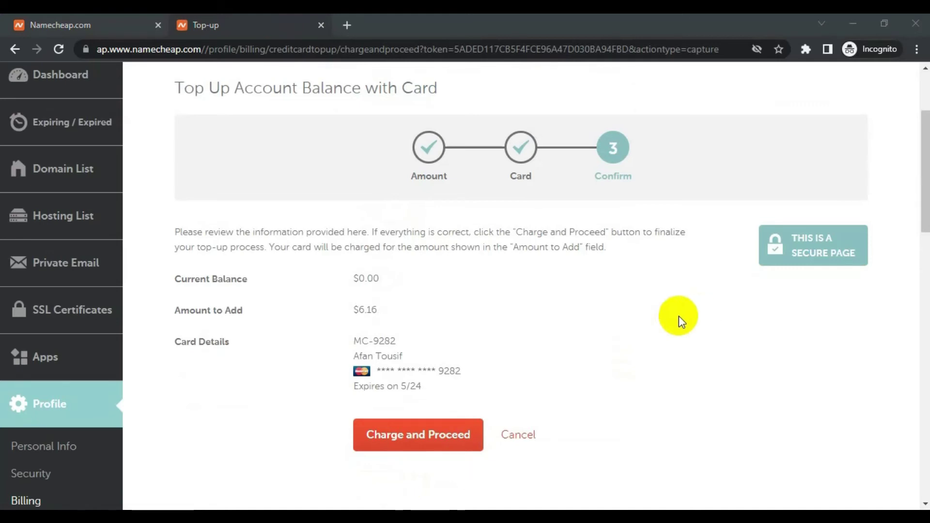
pyautogui.click(433, 446)
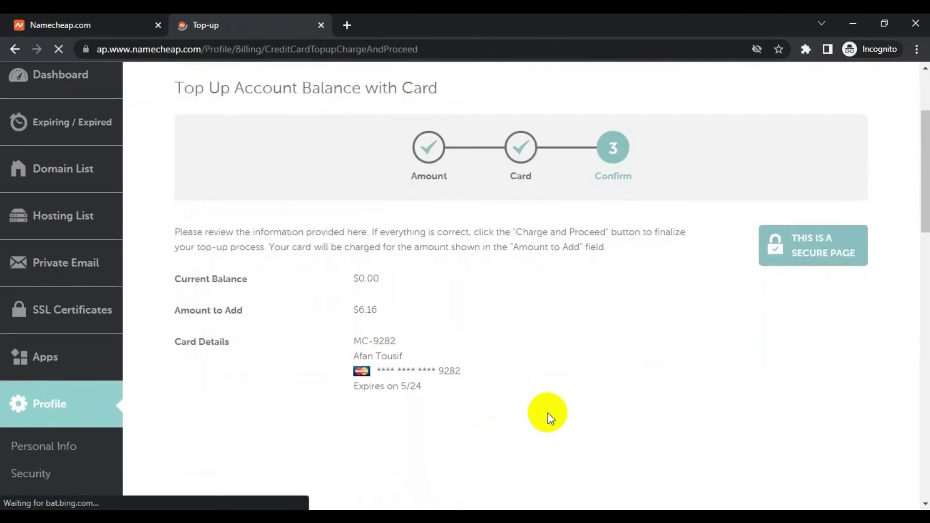
# Step: Return to the domain checkout and register as an individual rather than a company
pyautogui.click(205, 17)
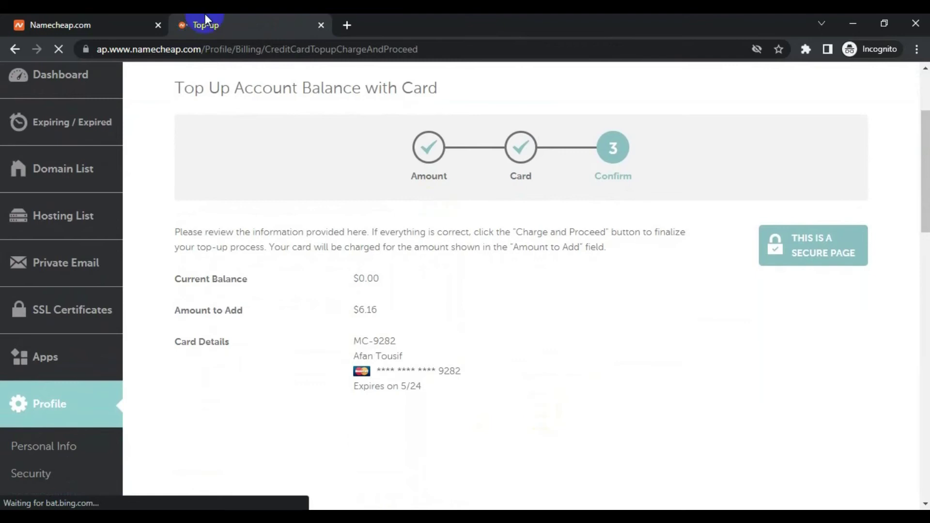
pyautogui.click(16, 14)
pyautogui.scroll(-4, 475, 291)
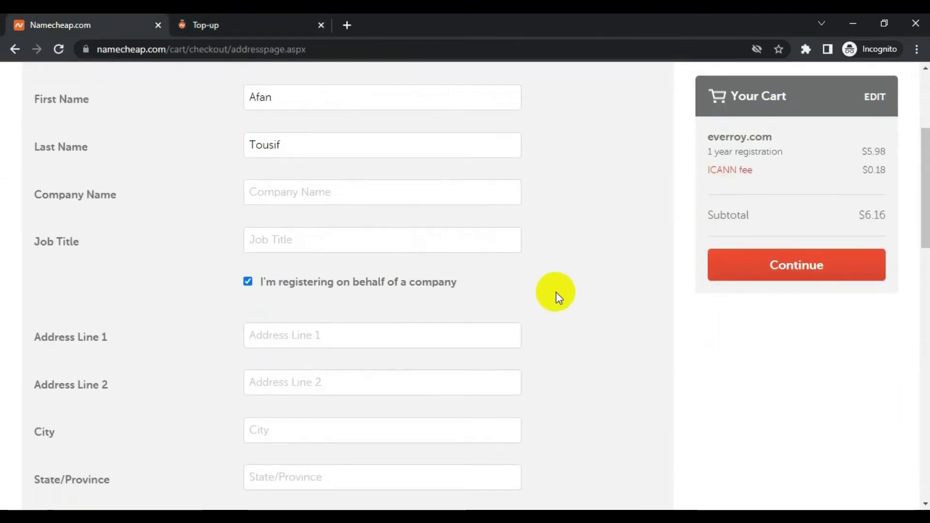
pyautogui.click(338, 285)
pyautogui.scroll(-1, 436, 218)
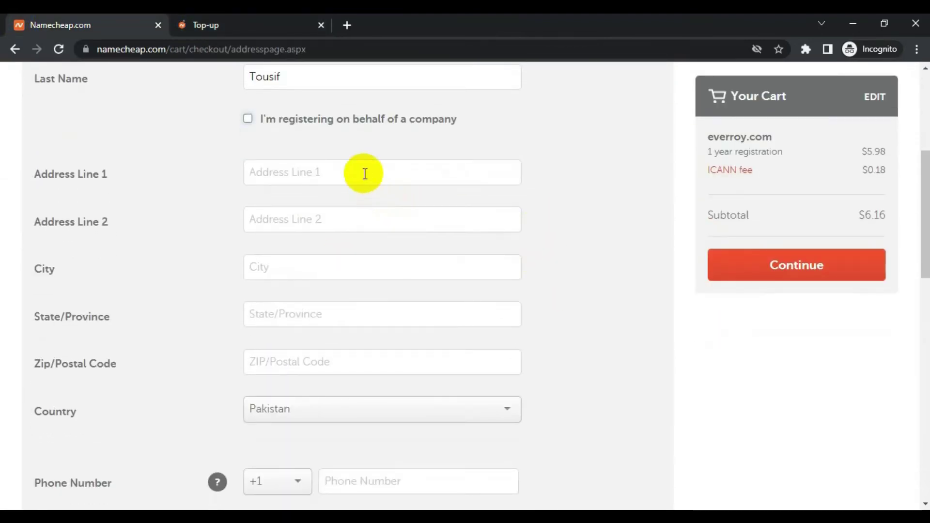
# Step: Fill in the street address, city, province and postal code, then submit the contact details
pyautogui.click(365, 174)
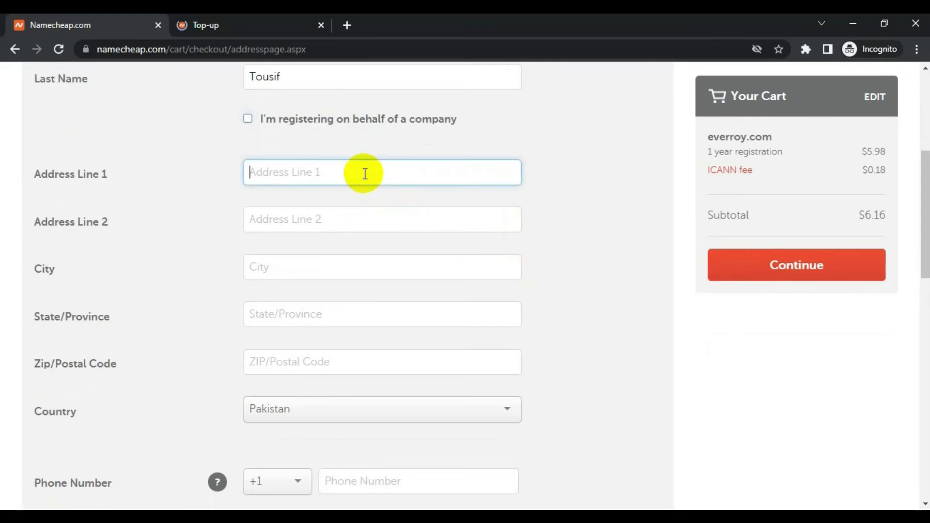
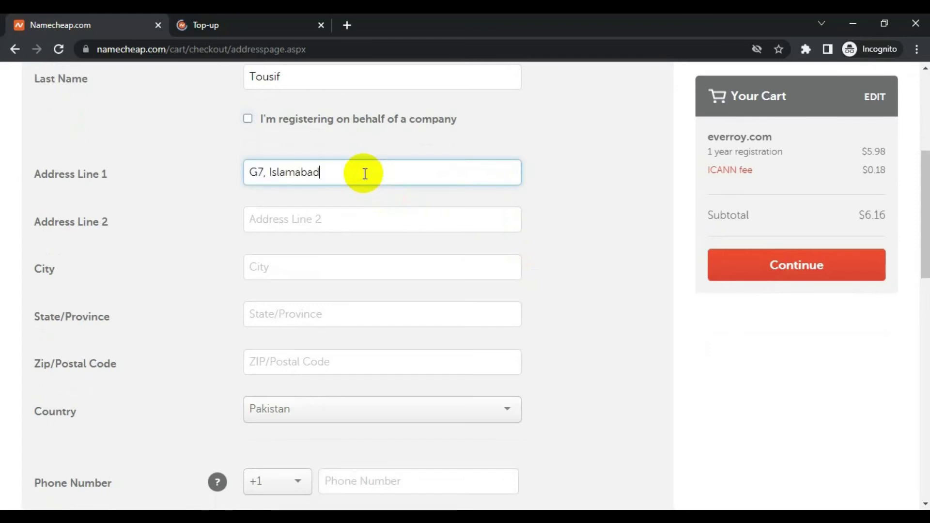
pyautogui.press('Tab')
pyautogui.press('Tab')
pyautogui.press('Tab')
pyautogui.press('Tab')
pyautogui.scroll(-1, 443, 188)
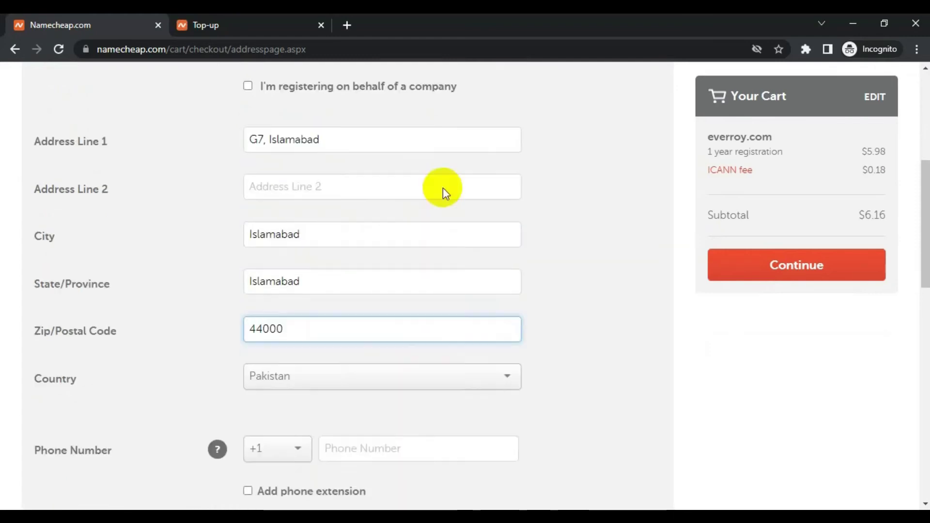
pyautogui.scroll(-4, 443, 188)
pyautogui.click(292, 291)
pyautogui.scroll(-5, 385, 307)
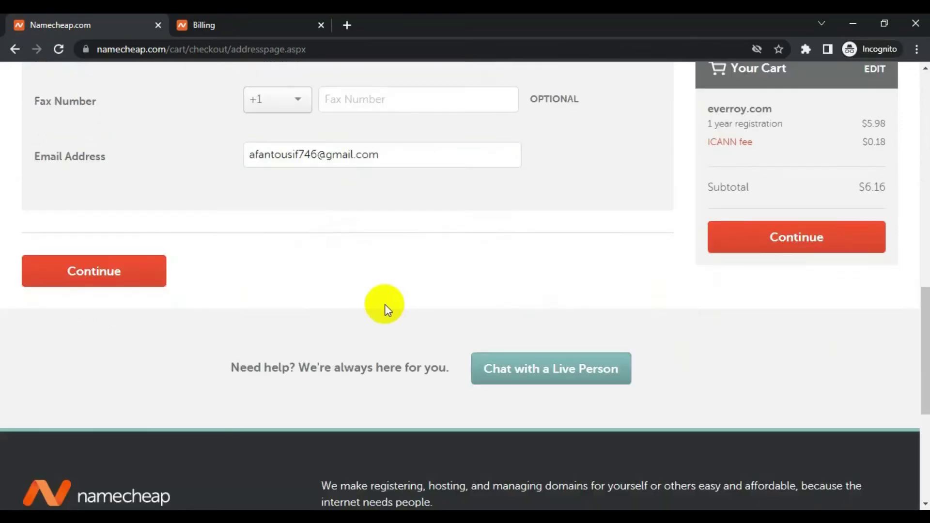
pyautogui.click(140, 283)
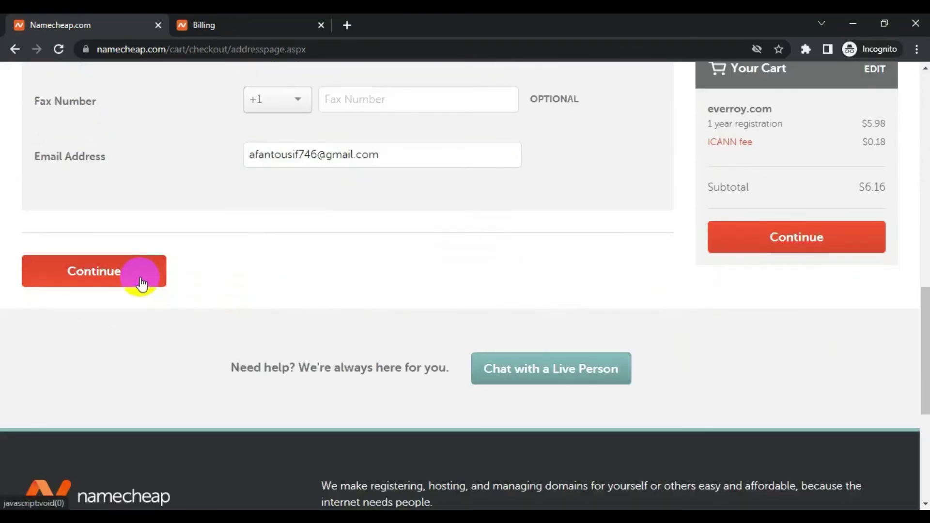
# Step: Open the Billing page and check the account balance shows $6.16
pyautogui.click(228, 17)
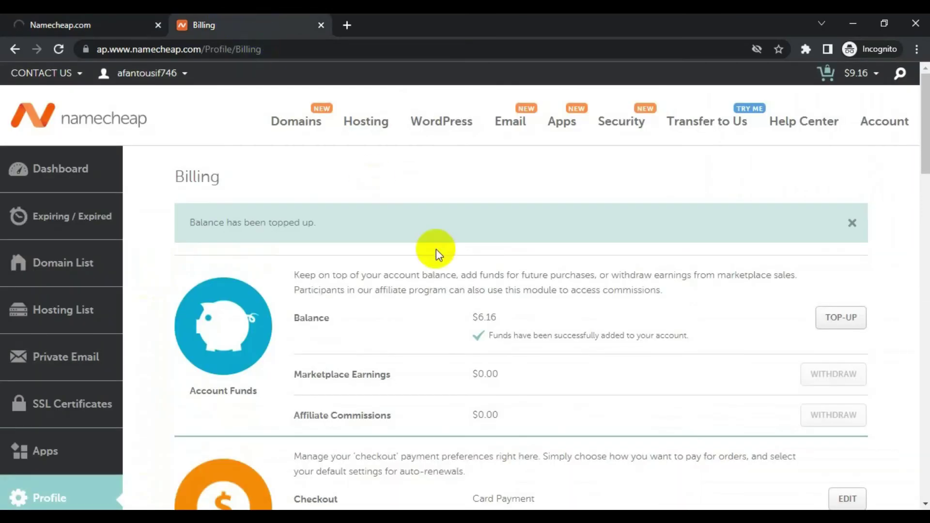
pyautogui.moveTo(473, 317); pyautogui.dragTo(509, 314)
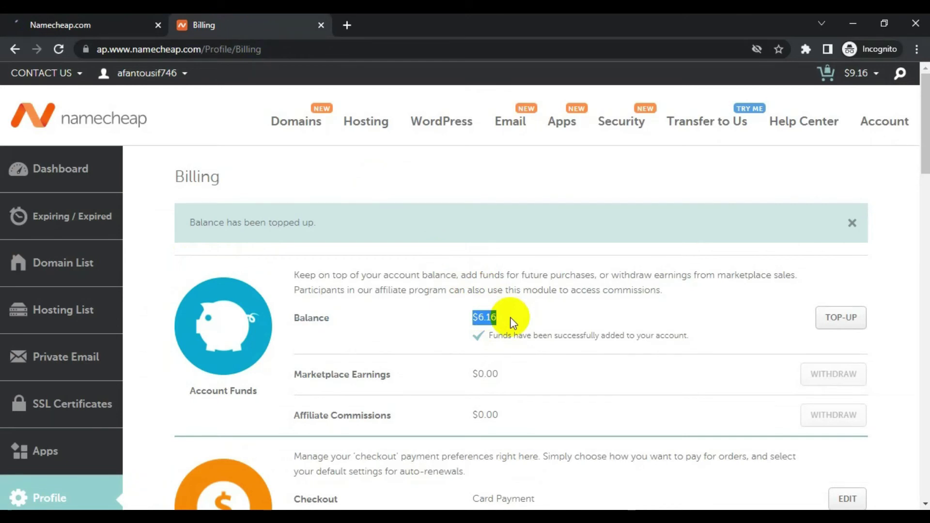
# Step: Return to the checkout and accept the Whois contacts
pyautogui.click(133, 29)
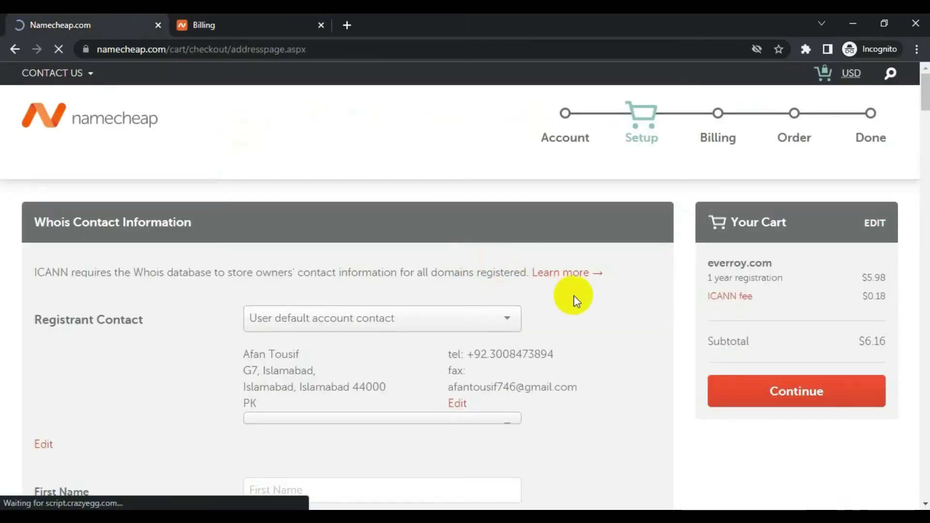
pyautogui.scroll(-1, 644, 330)
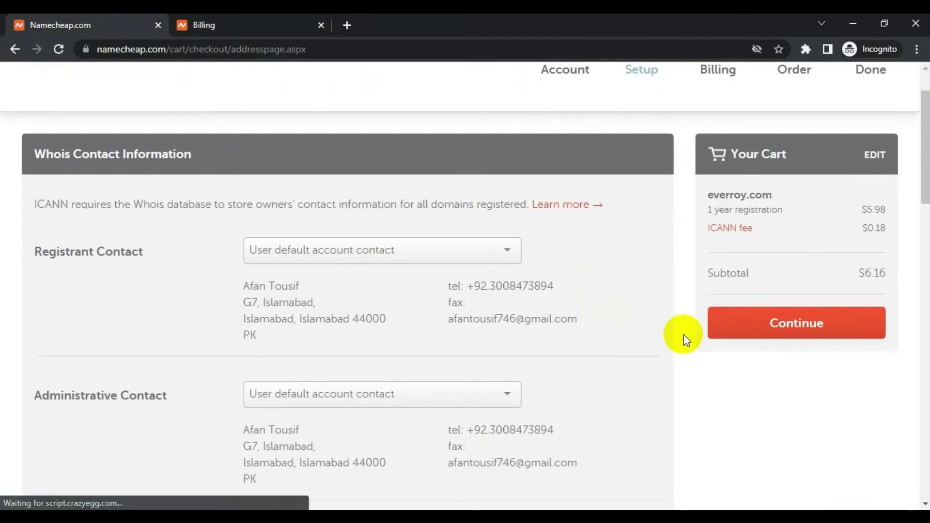
pyautogui.click(791, 323)
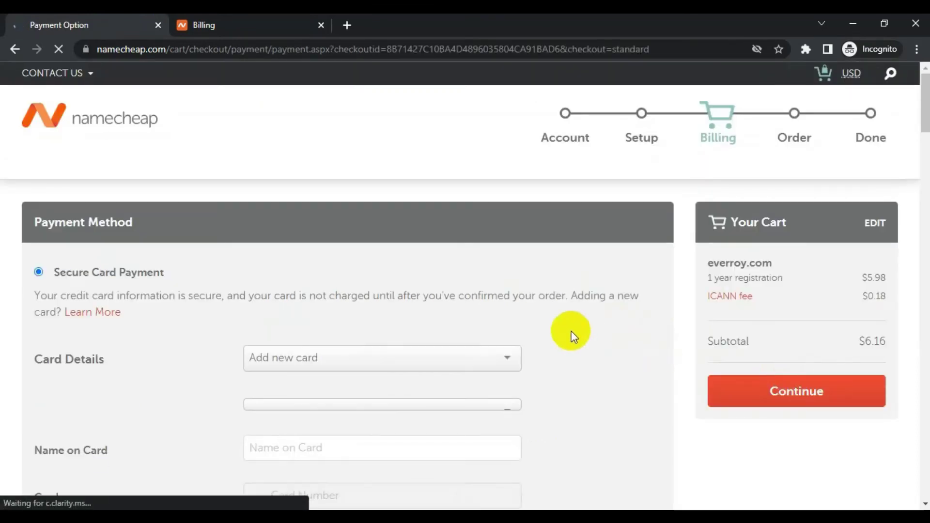
# Step: Pay with Account Funds, covered by the $6.16 balance, and continue to order review
pyautogui.scroll(-4, 574, 337)
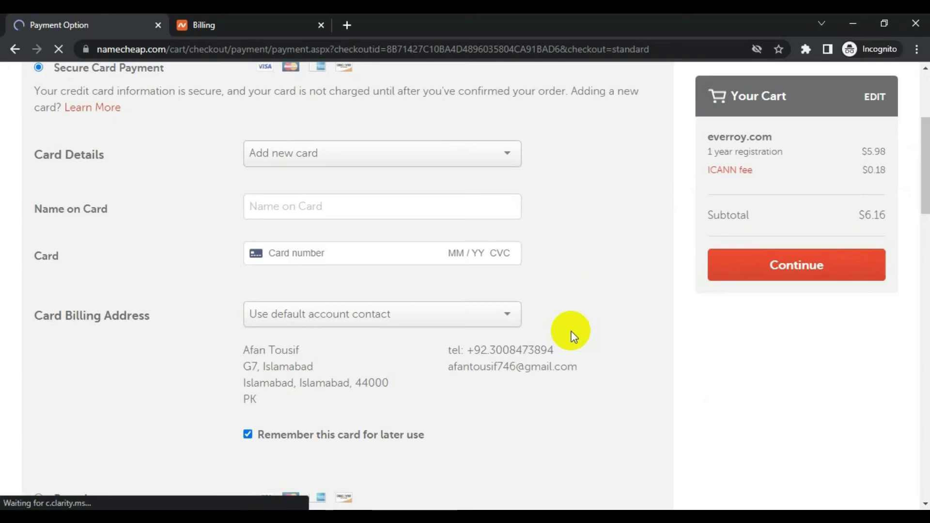
pyautogui.scroll(-4, 571, 332)
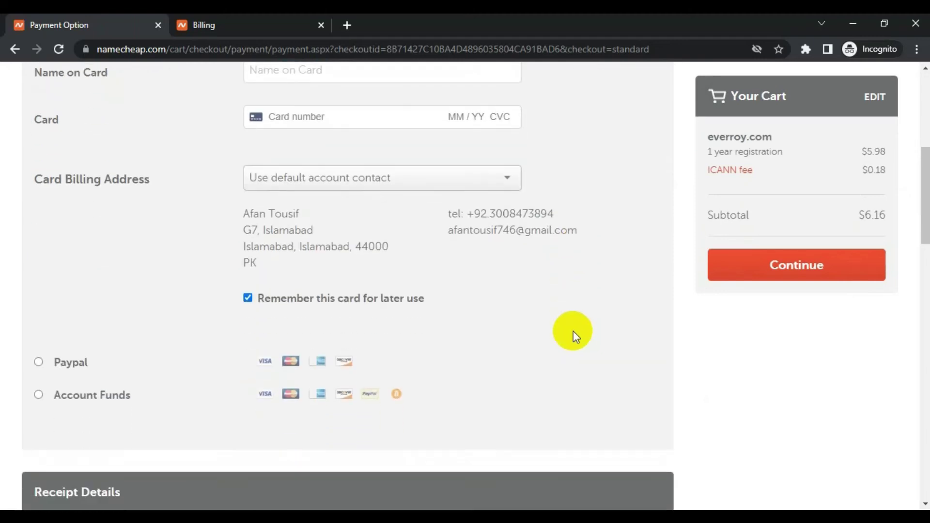
pyautogui.click(65, 330)
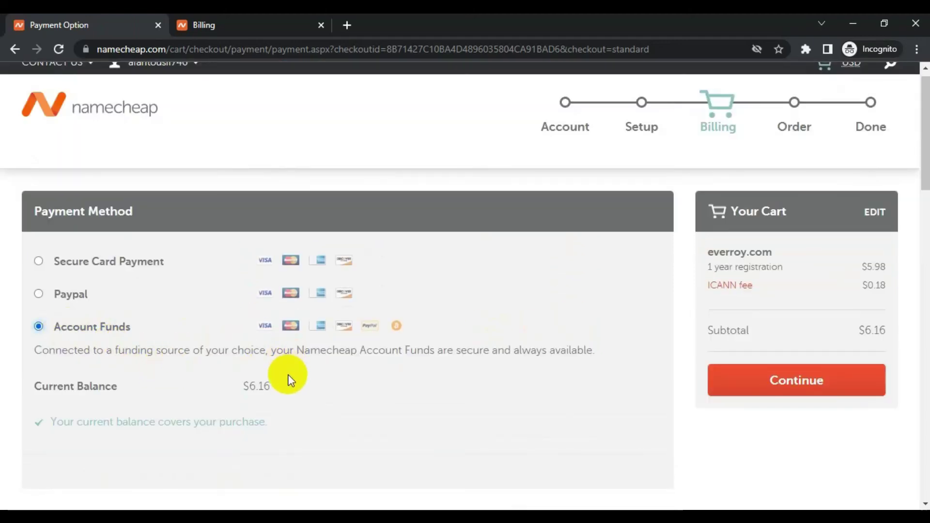
pyautogui.moveTo(57, 422); pyautogui.dragTo(286, 432)
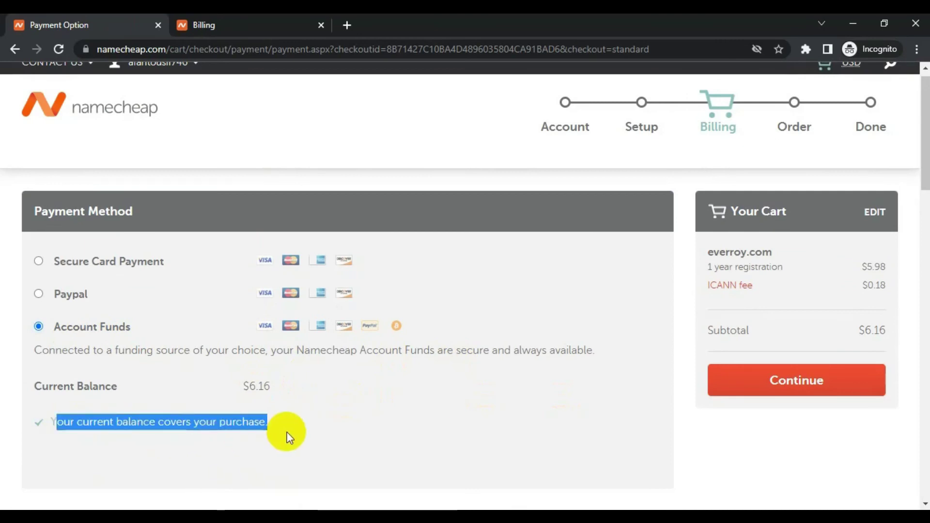
pyautogui.click(334, 424)
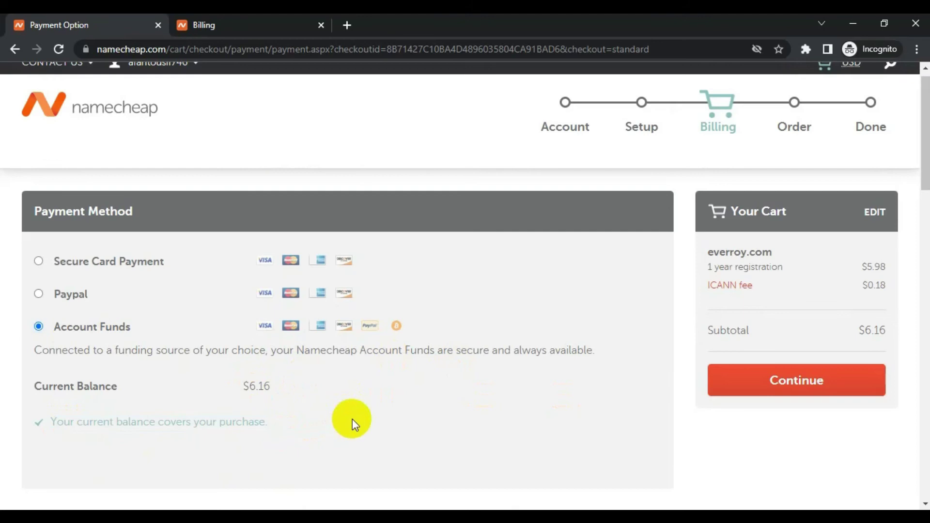
pyautogui.click(799, 380)
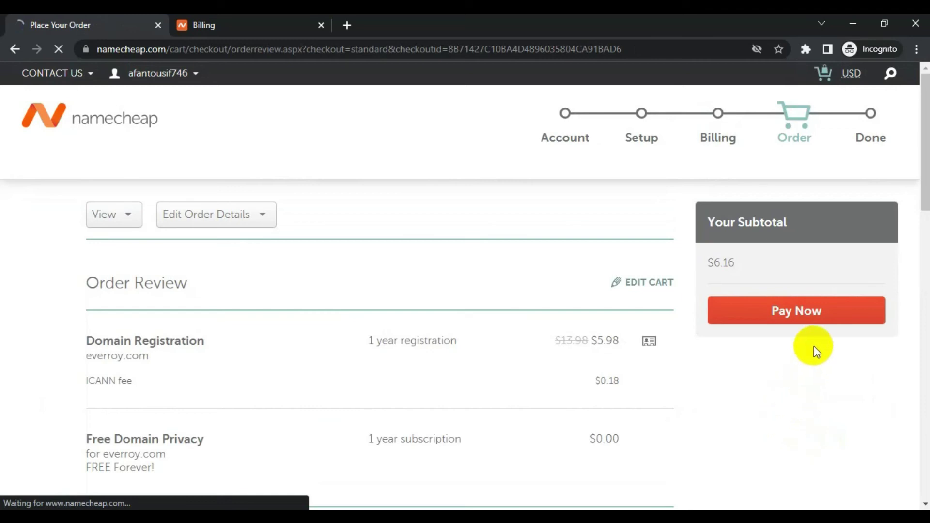
# Step: Pay Now for everroy.com, then open the domain's management page from the confirmation
pyautogui.click(759, 317)
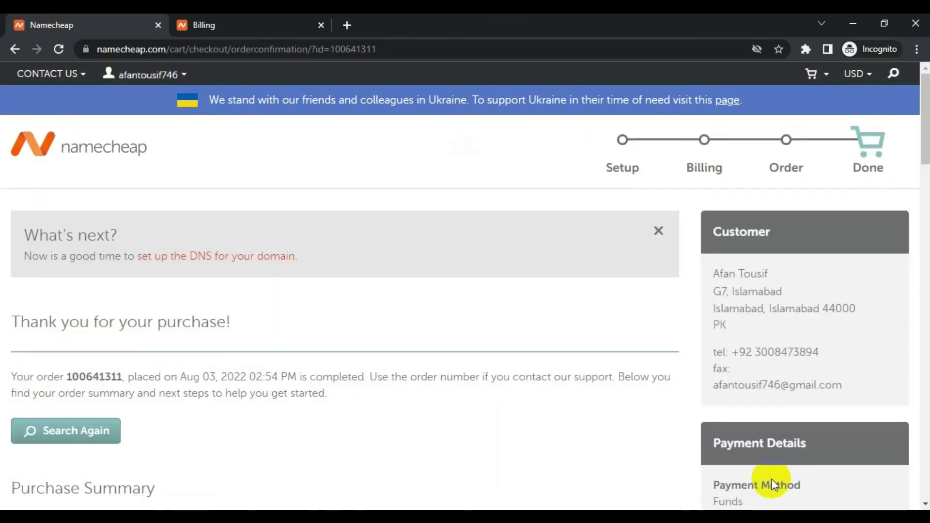
pyautogui.scroll(-5, 629, 406)
pyautogui.click(631, 393)
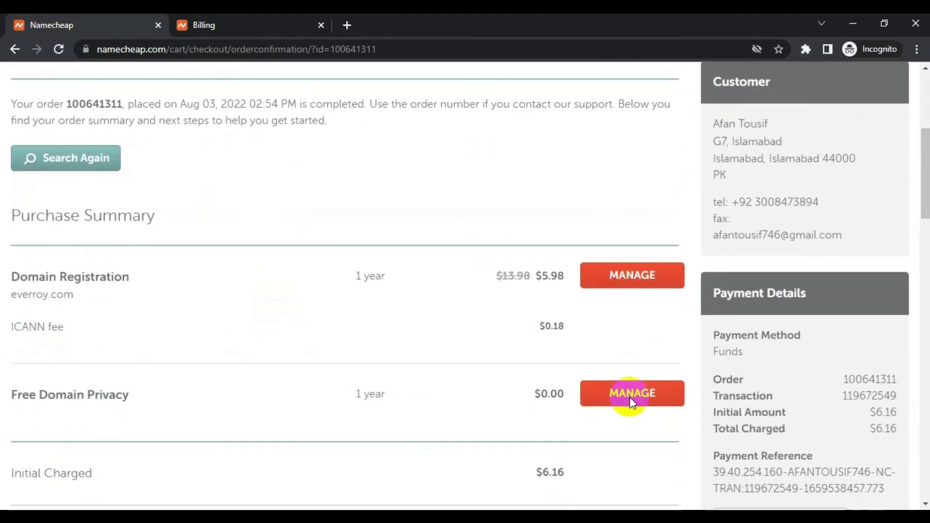
pyautogui.tripleClick(28, 294)
pyautogui.click(144, 316)
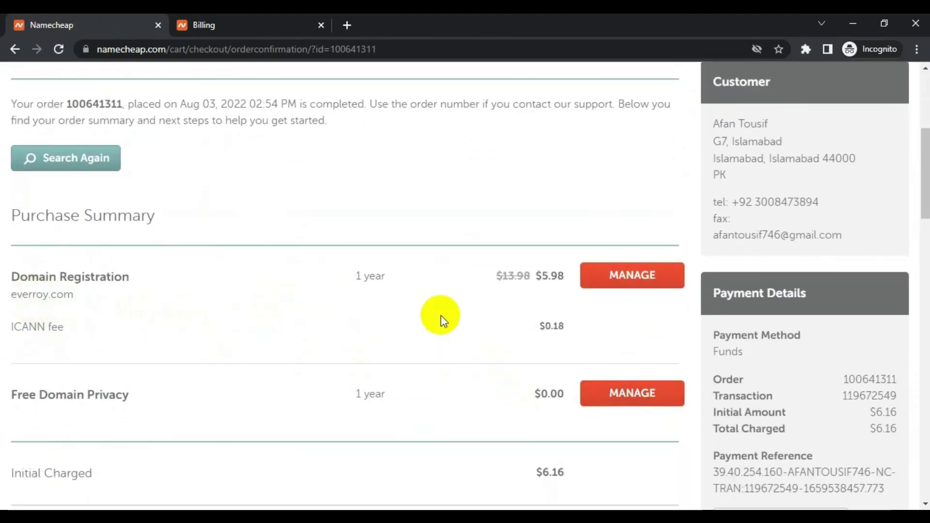
pyautogui.click(633, 276)
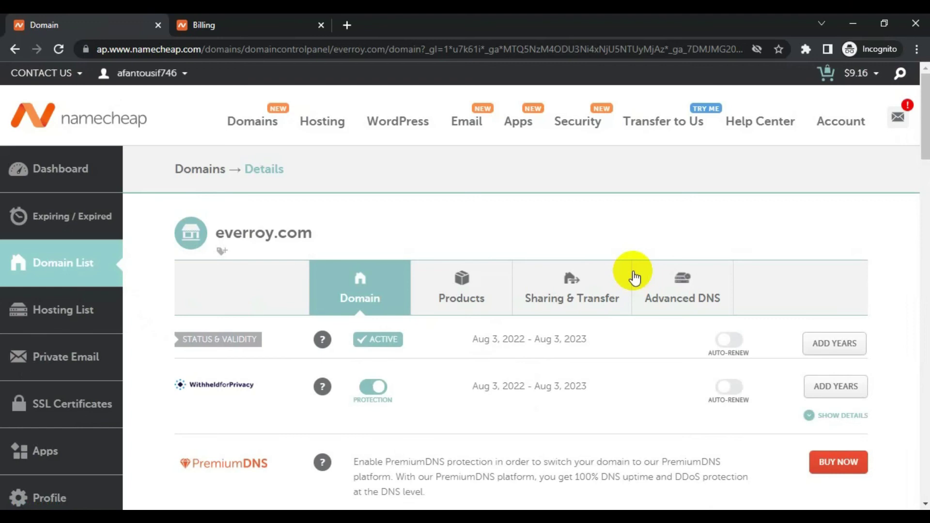
# Step: Scroll the everroy.com details page to verify Active status through Aug 3, 2023, privacy protection and BasicDNS
pyautogui.scroll(-1, 638, 303)
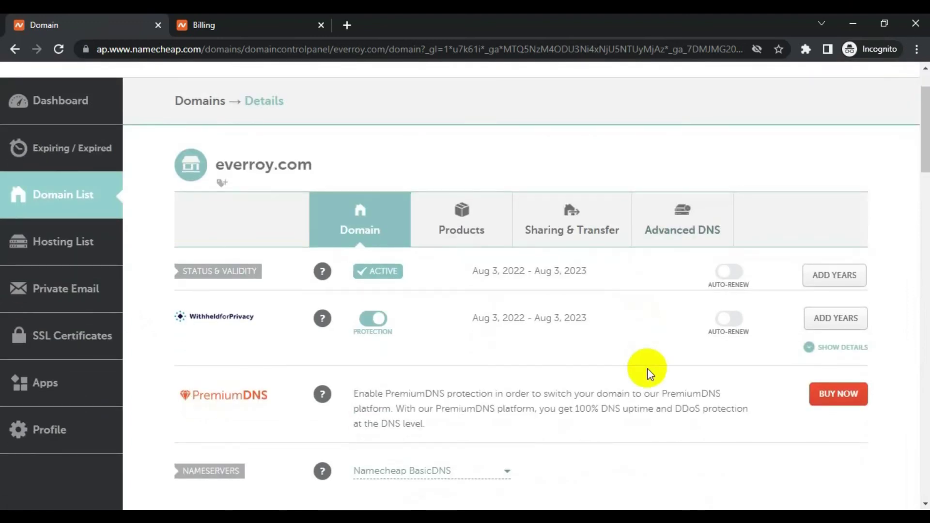